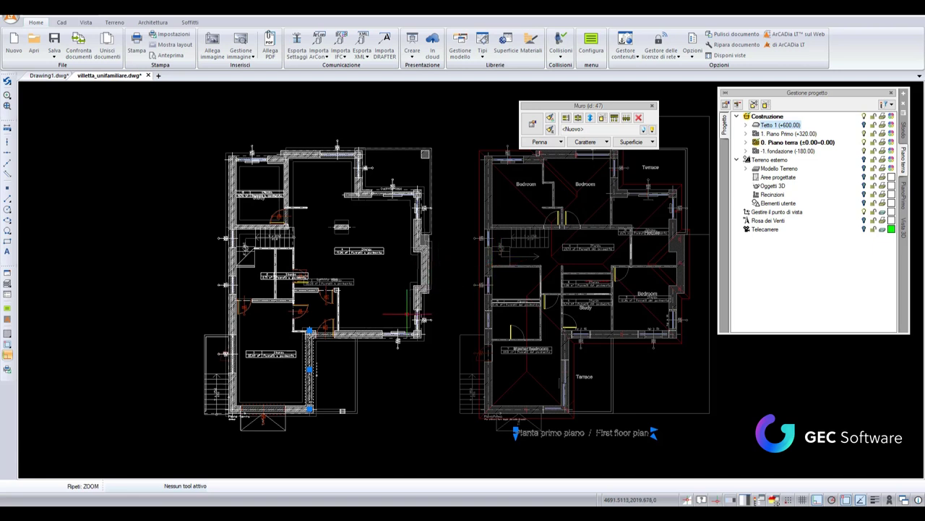
Step: Show the Architettura wall tools and select both segments of the right-hand exterior wall
click(144, 24)
click(19, 54)
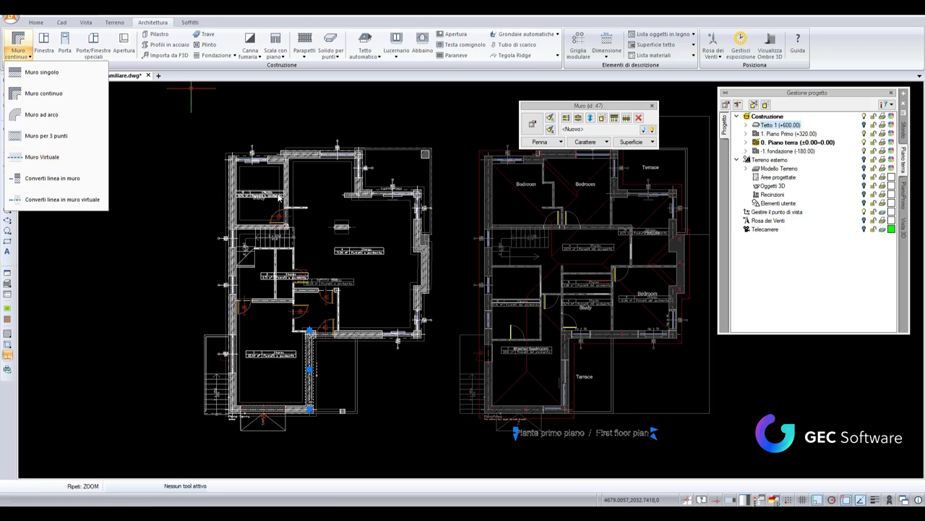
scroll(374, 178, up, 2)
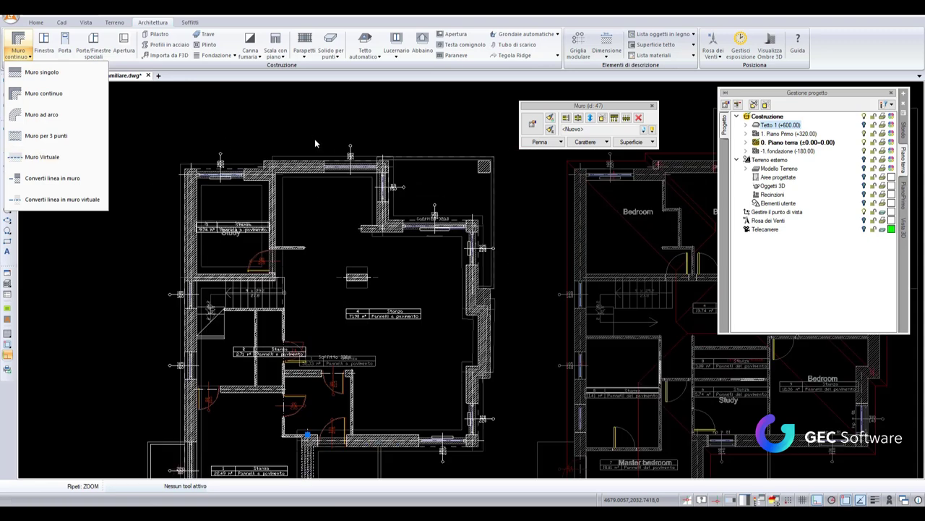
scroll(315, 139, up, 2)
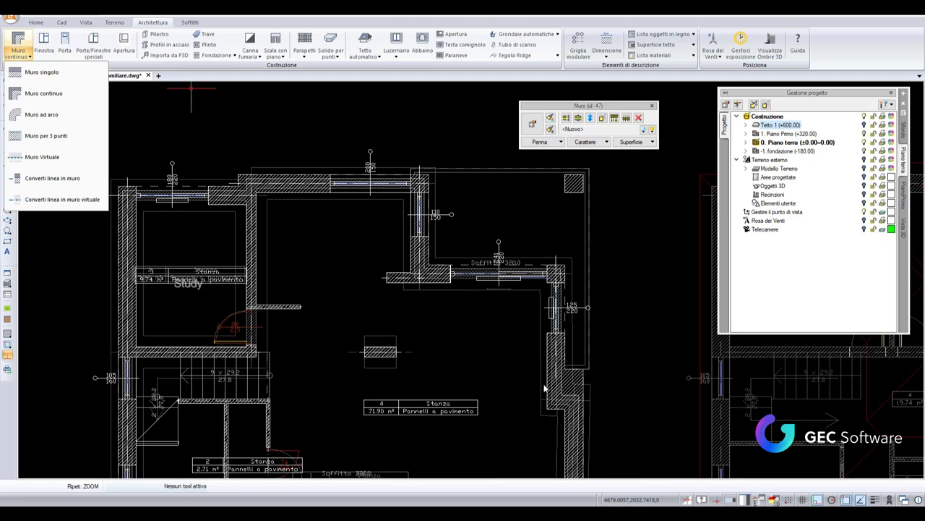
click(555, 353)
click(554, 349)
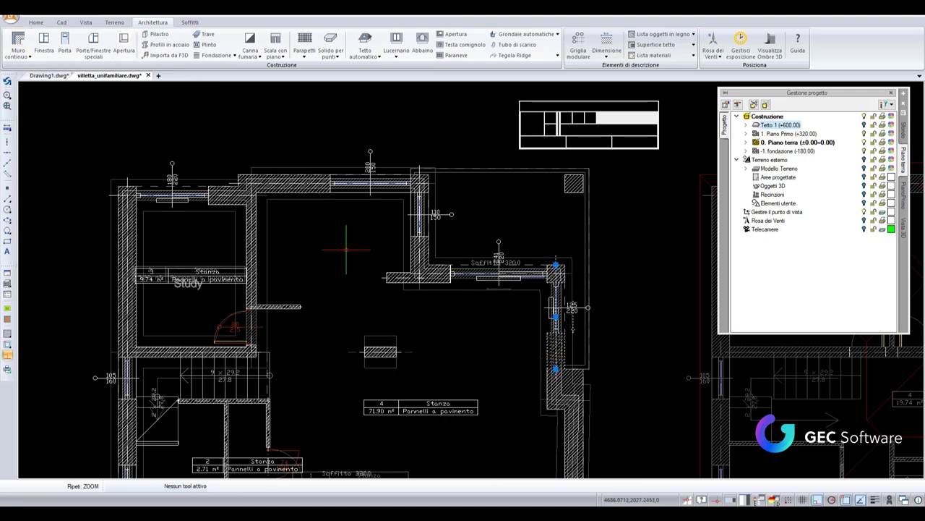
click(565, 120)
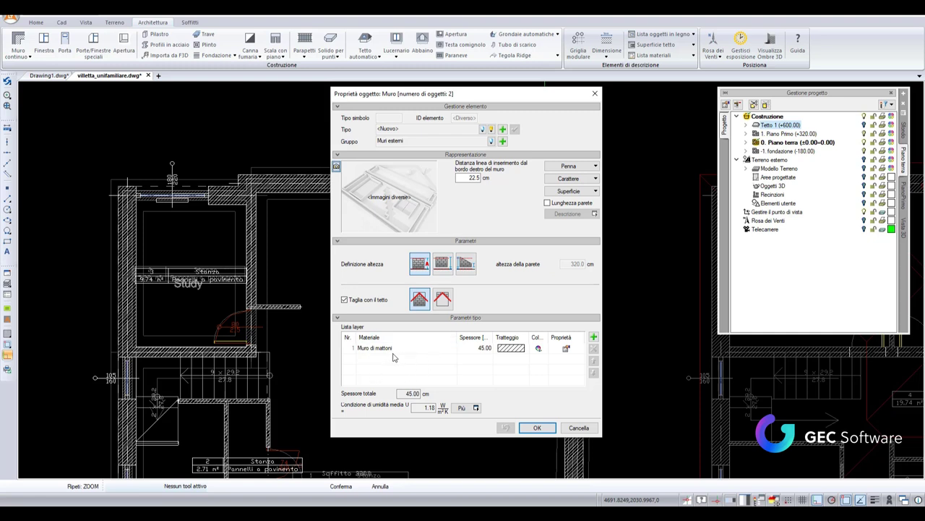
click(491, 141)
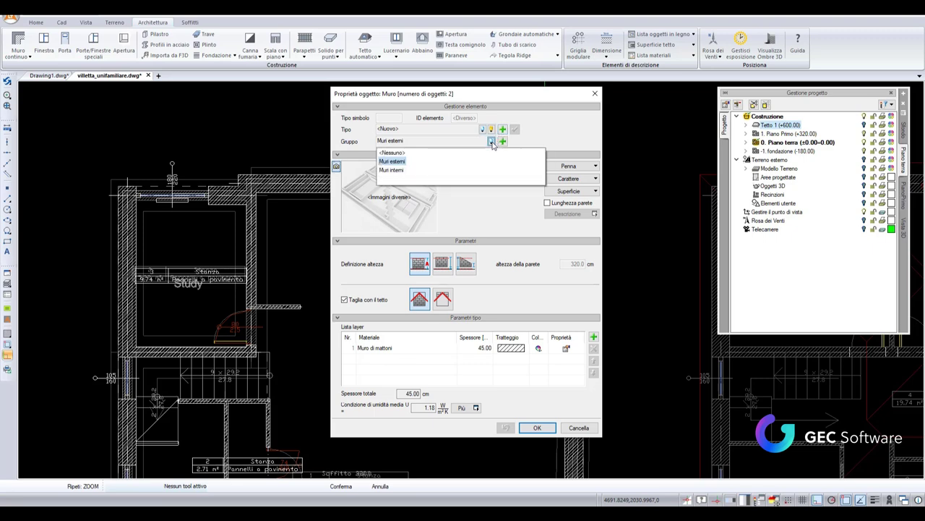
click(492, 143)
click(492, 129)
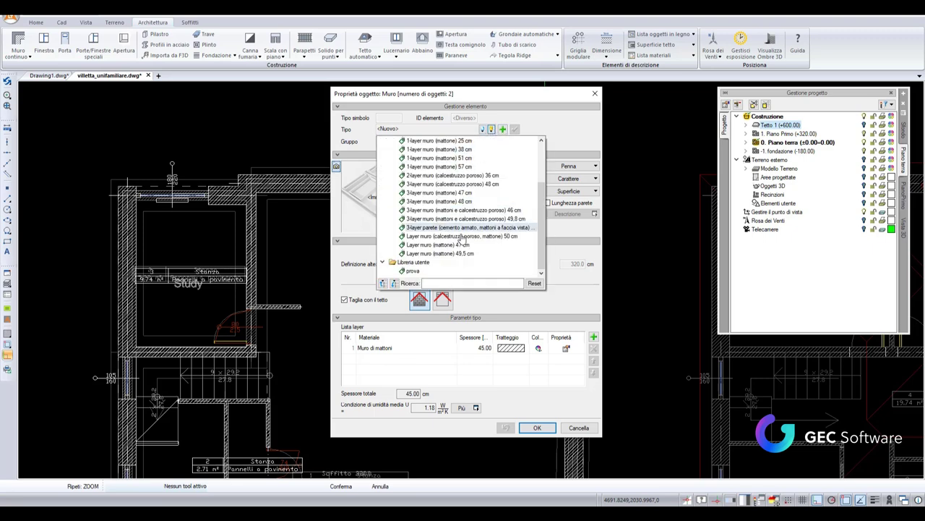
scroll(456, 274, up, 3)
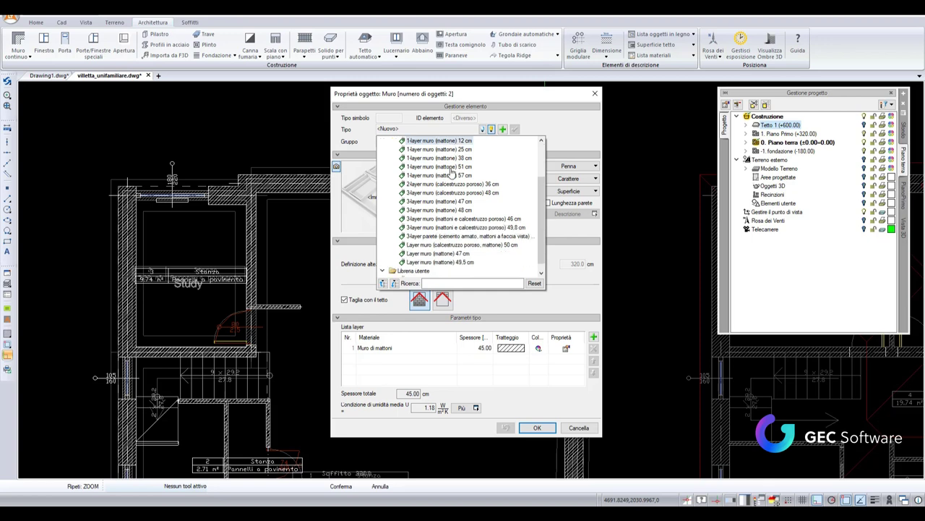
scroll(499, 193, down, 3)
click(550, 125)
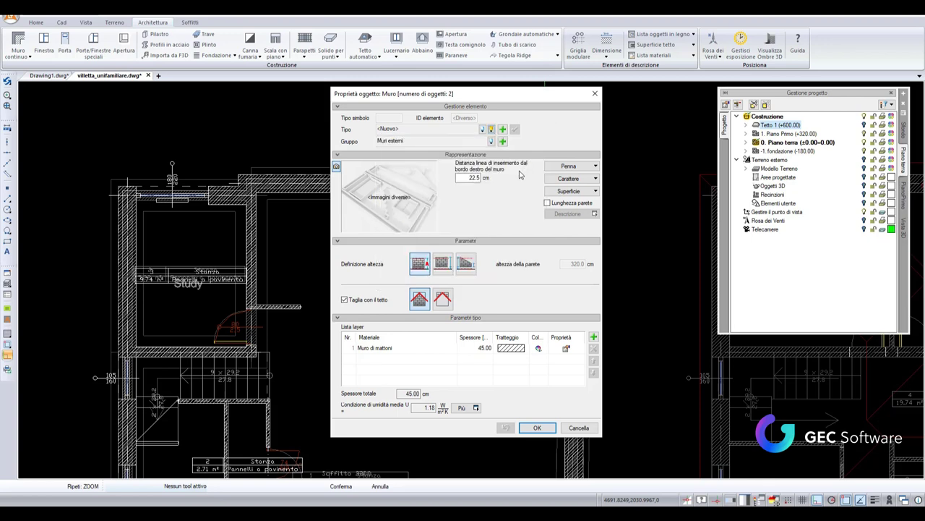
click(578, 428)
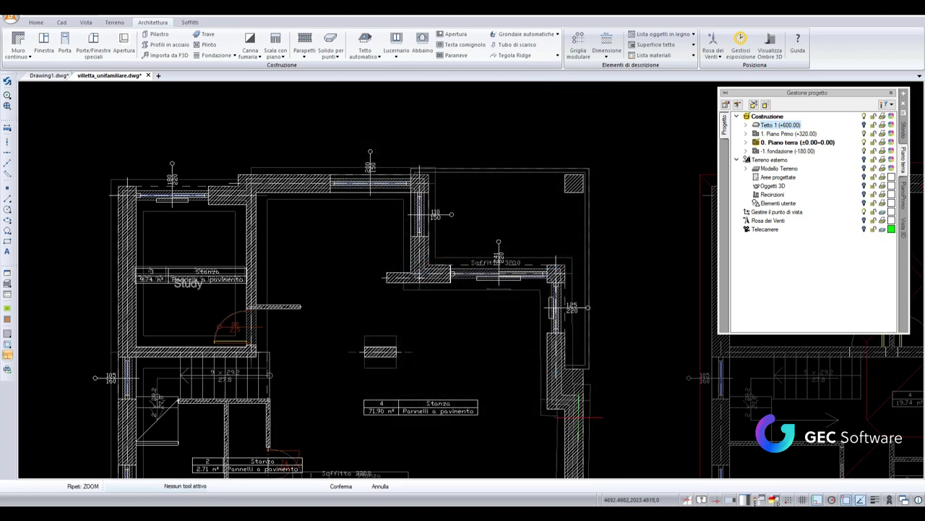
Step: Invert the direction of the vertical wall beside the Study with Inverti muro
click(249, 233)
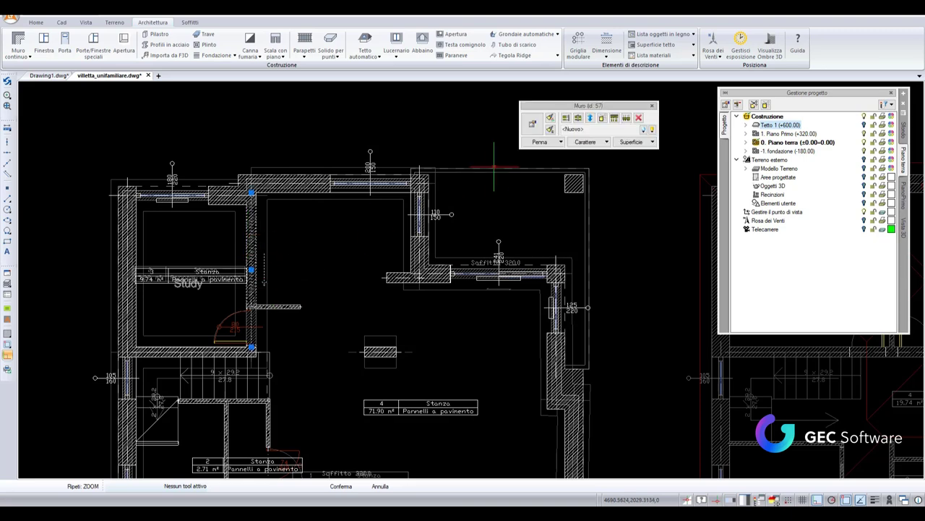
scroll(264, 249, up, 2)
scroll(258, 244, up, 1)
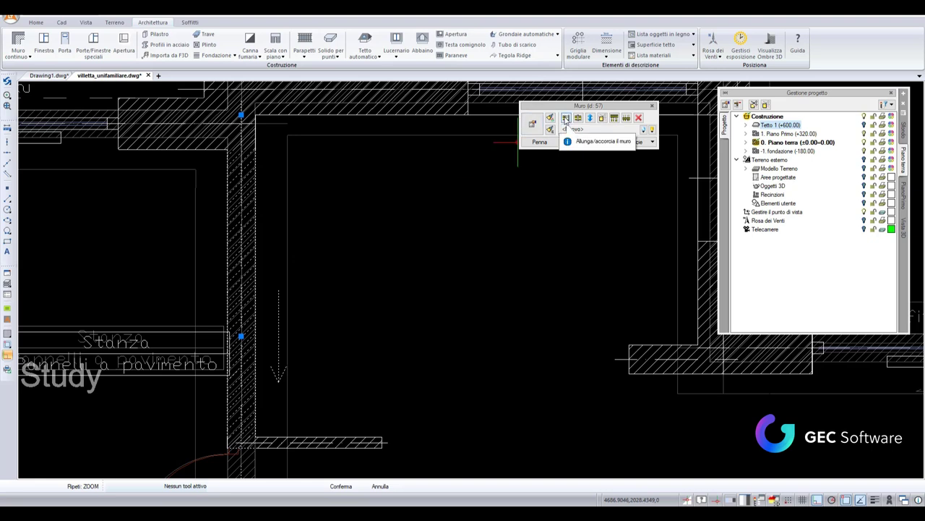
drag(566, 123, 512, 144)
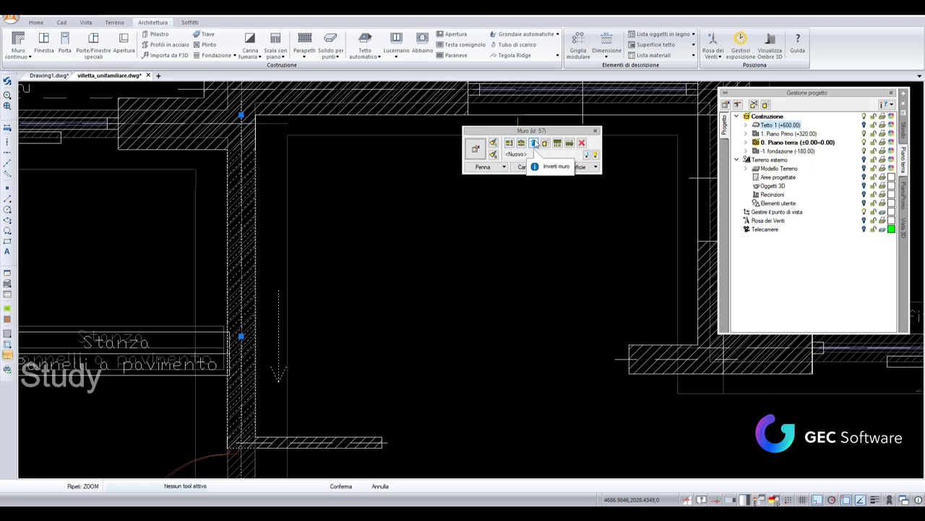
click(534, 144)
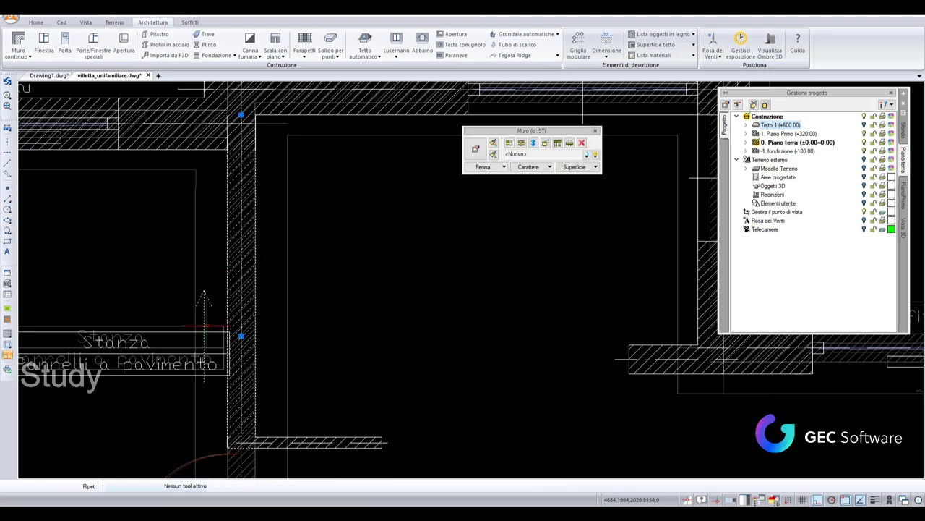
Step: Cancel an accidental move of the adjacent Stanza room label
click(155, 336)
click(68, 353)
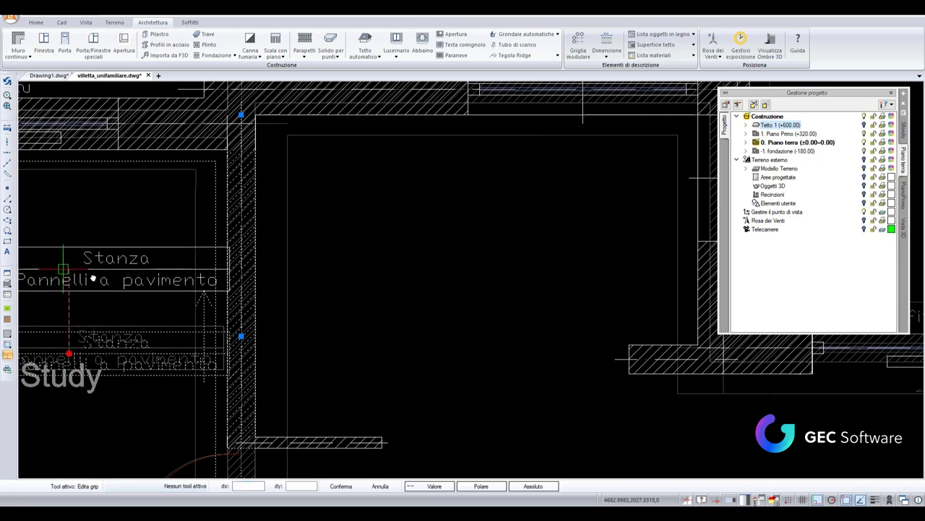
middle_drag(29, 245, 112, 242)
key(Escape)
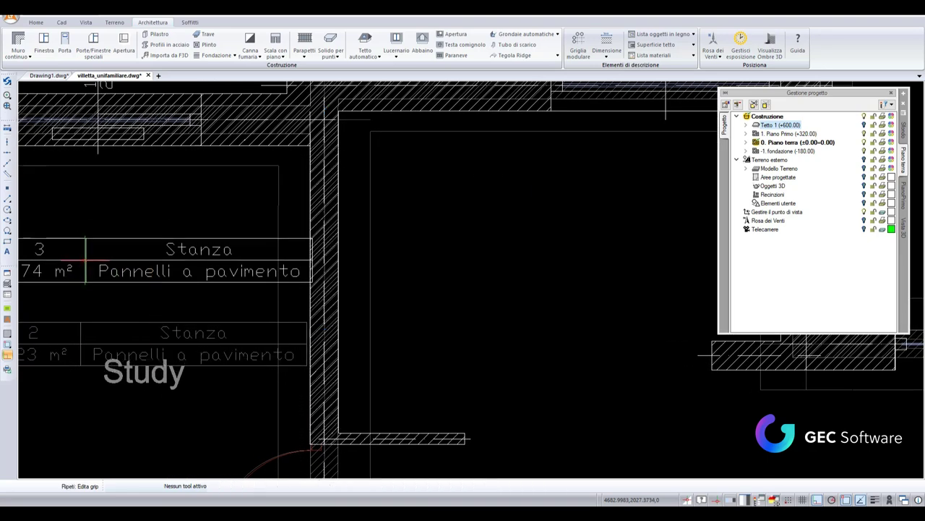
click(324, 314)
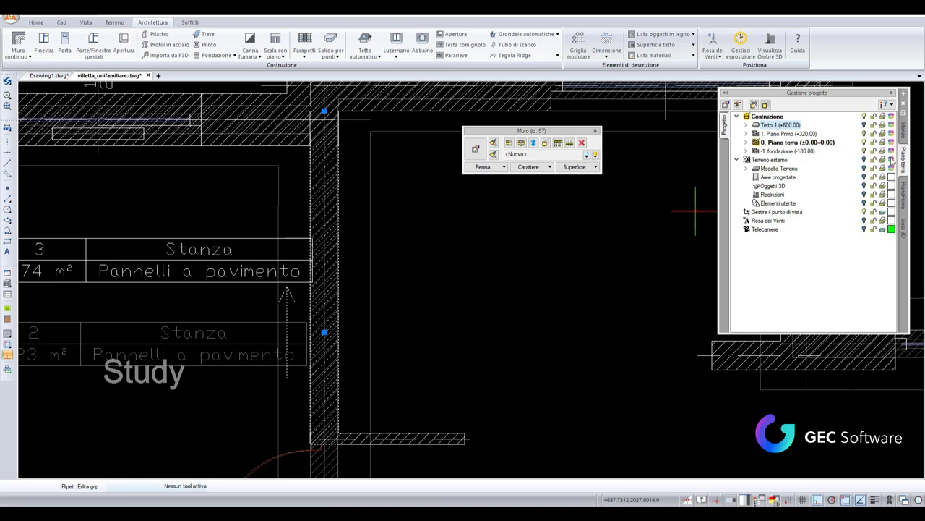
click(866, 136)
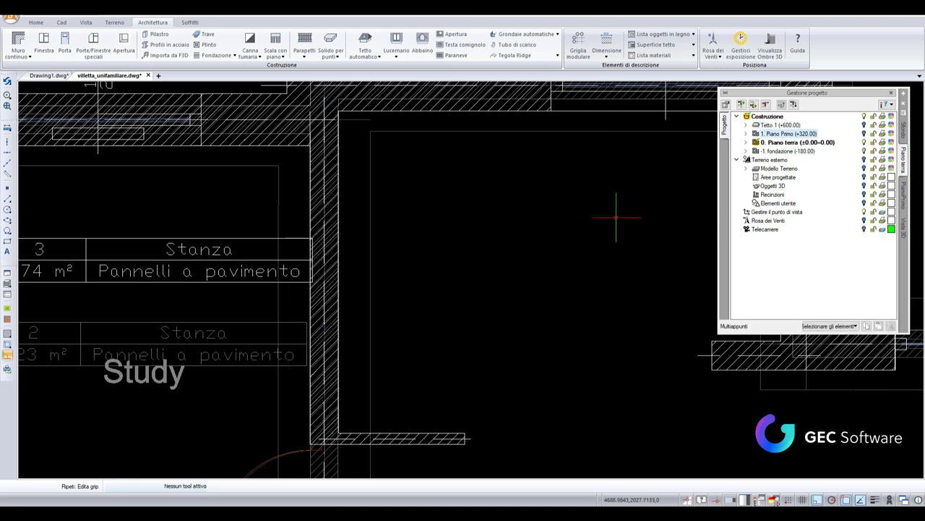
click(329, 302)
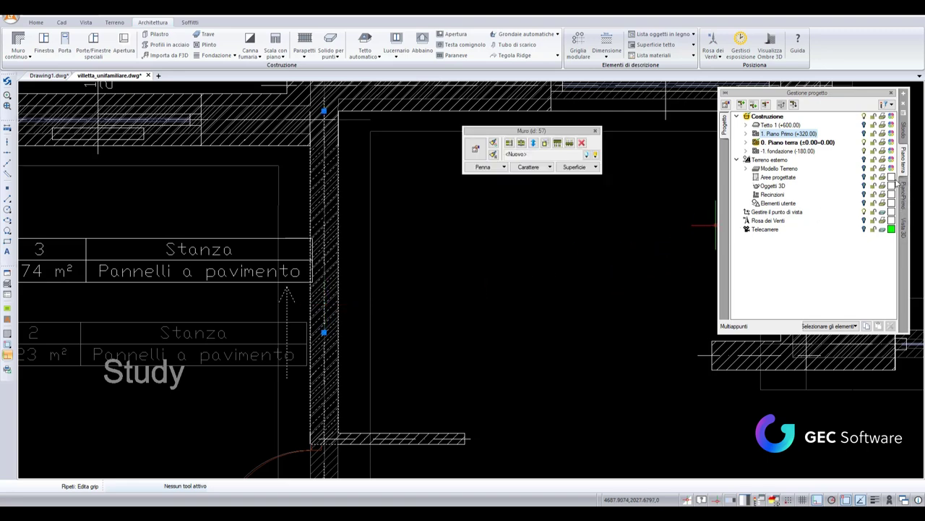
scroll(705, 217, down, 5)
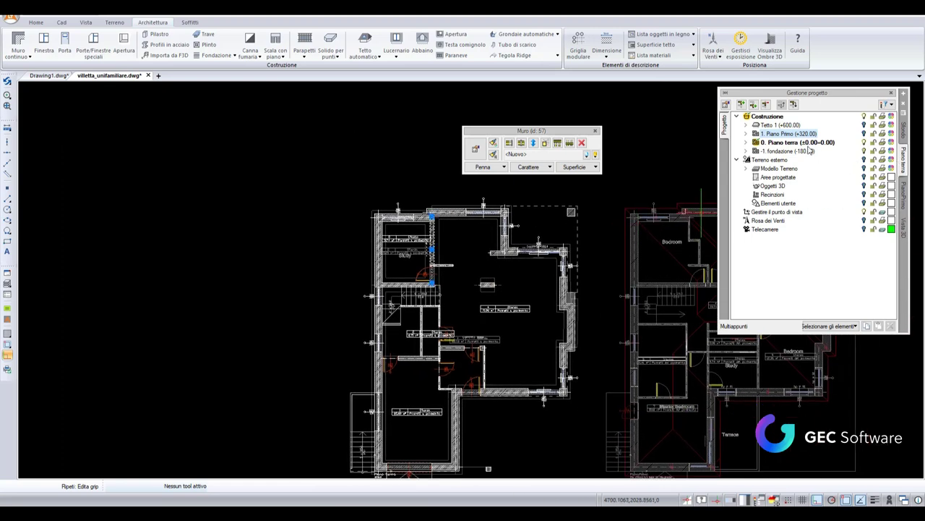
Step: Shorten the Study's right-hand wall with Allunga/accorcia il muro, picking a new top end point
click(865, 154)
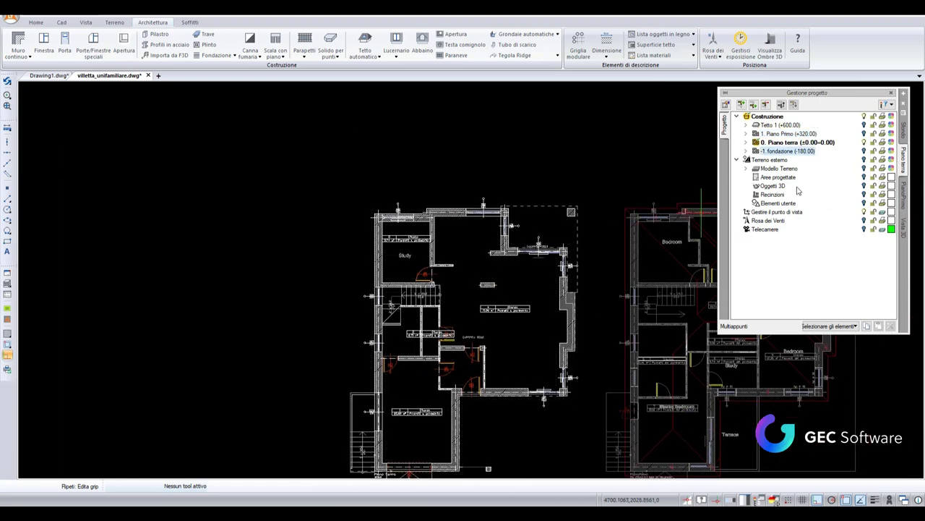
scroll(429, 250, up, 3)
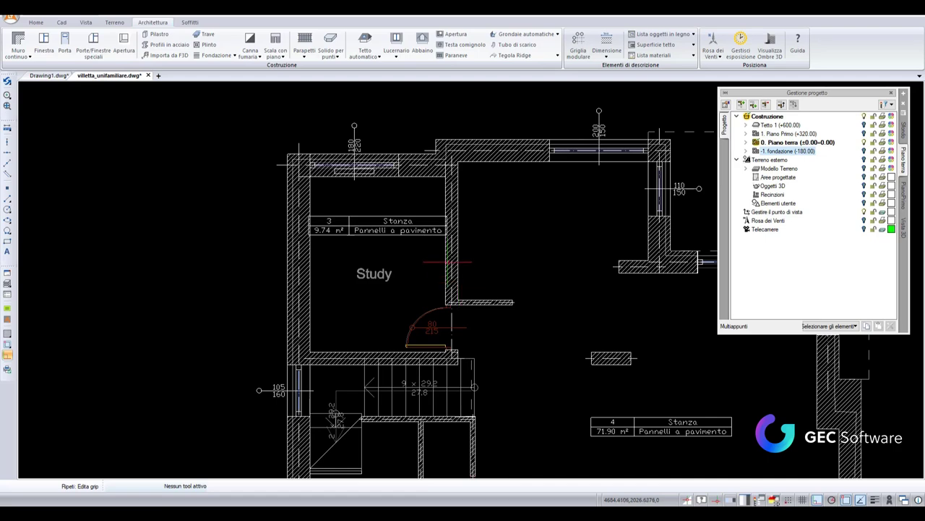
scroll(444, 258, up, 2)
click(459, 254)
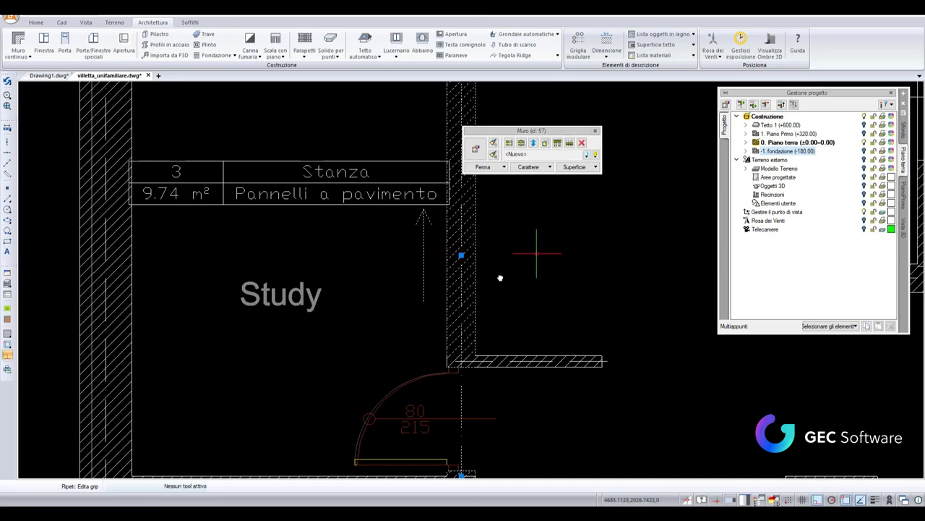
middle_drag(537, 253, 349, 342)
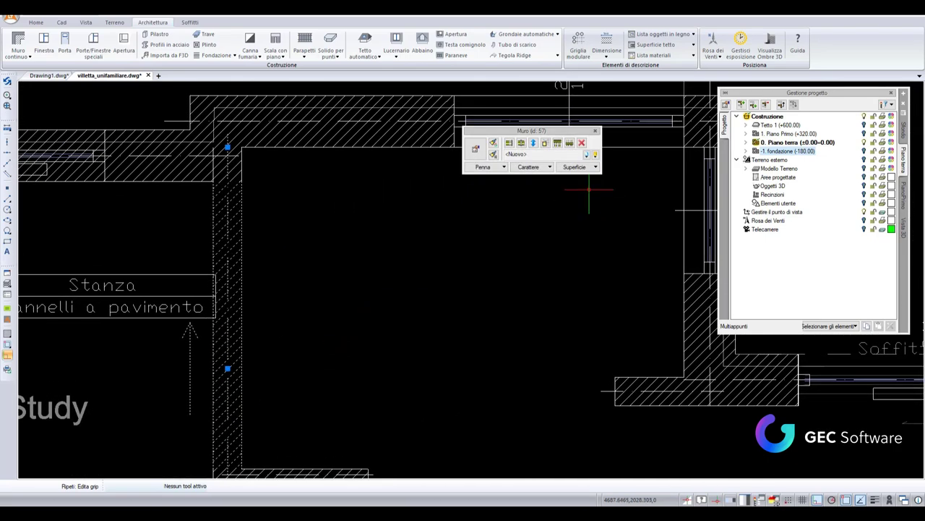
scroll(517, 231, down, 1)
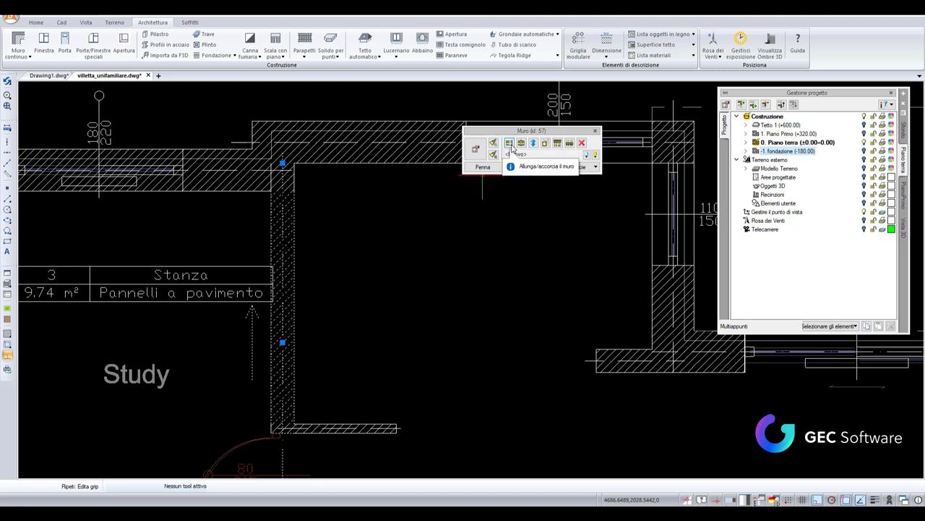
click(509, 144)
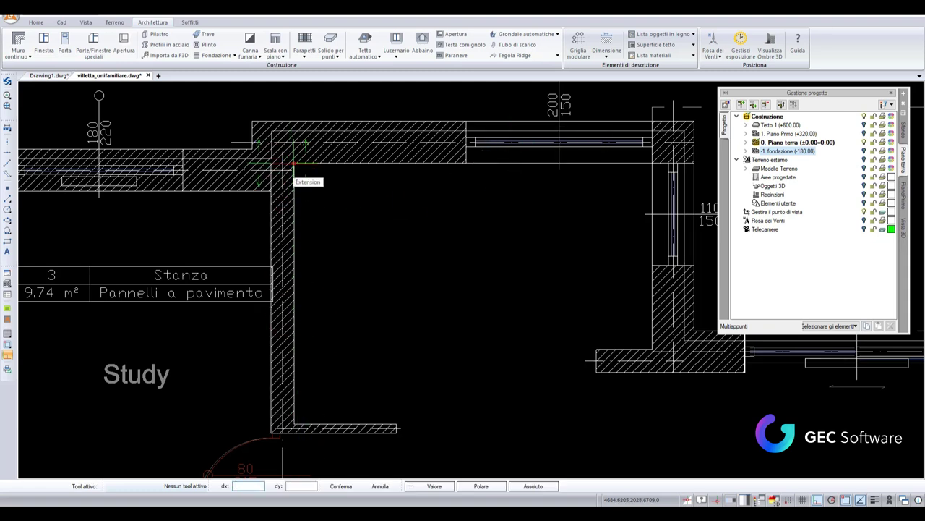
click(293, 245)
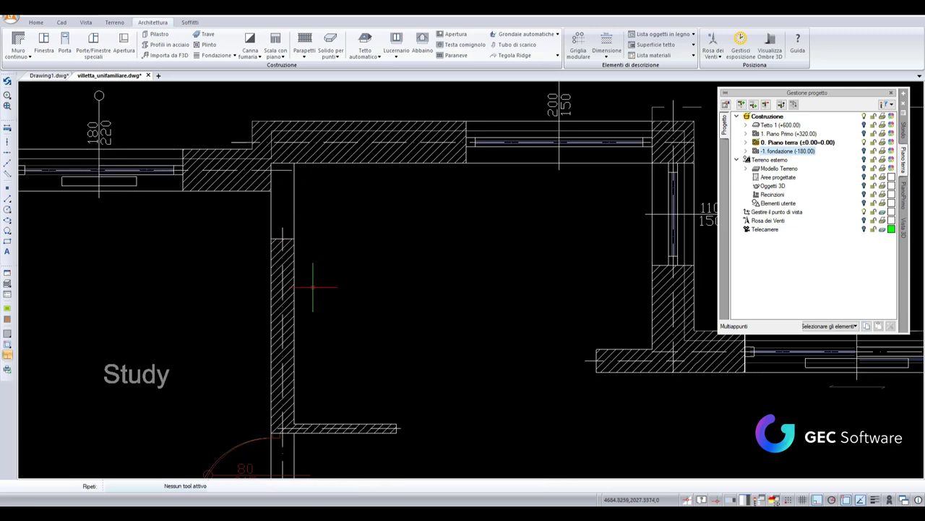
scroll(311, 314, down, 2)
scroll(311, 314, down, 2)
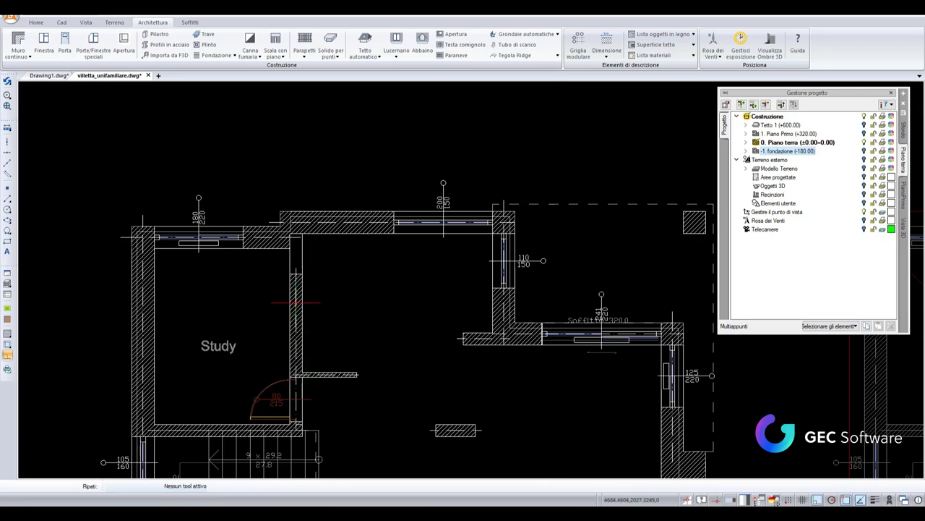
Step: Extend the Study's right-hand wall up to the top wall with Estendere fino a questo muro
click(295, 333)
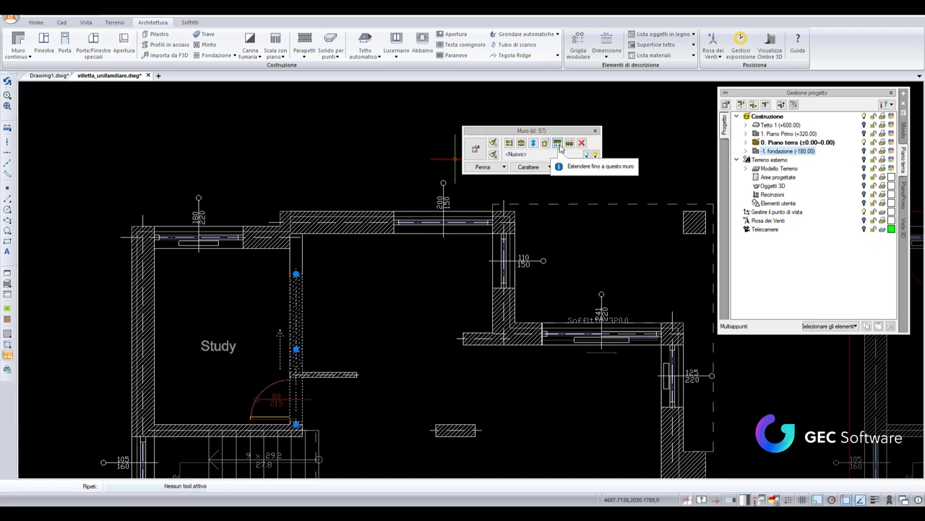
click(558, 143)
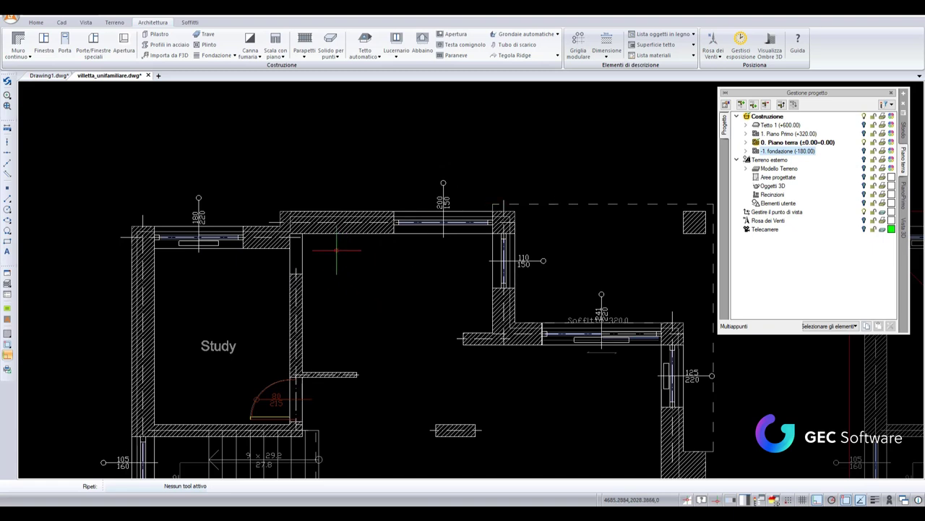
click(324, 230)
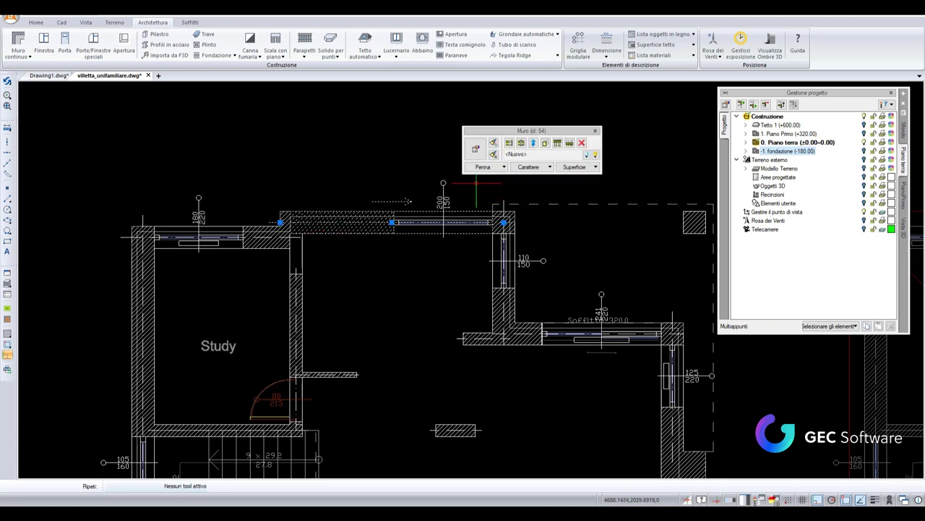
click(557, 144)
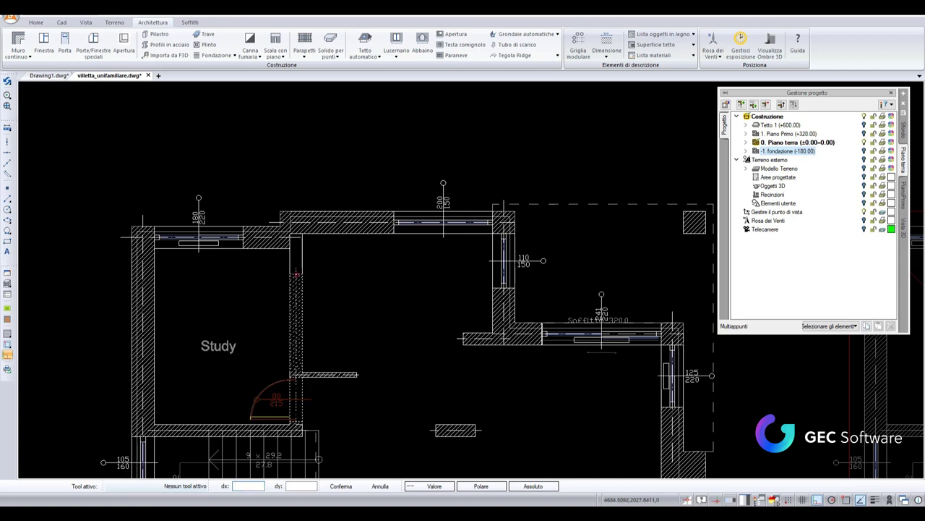
click(326, 294)
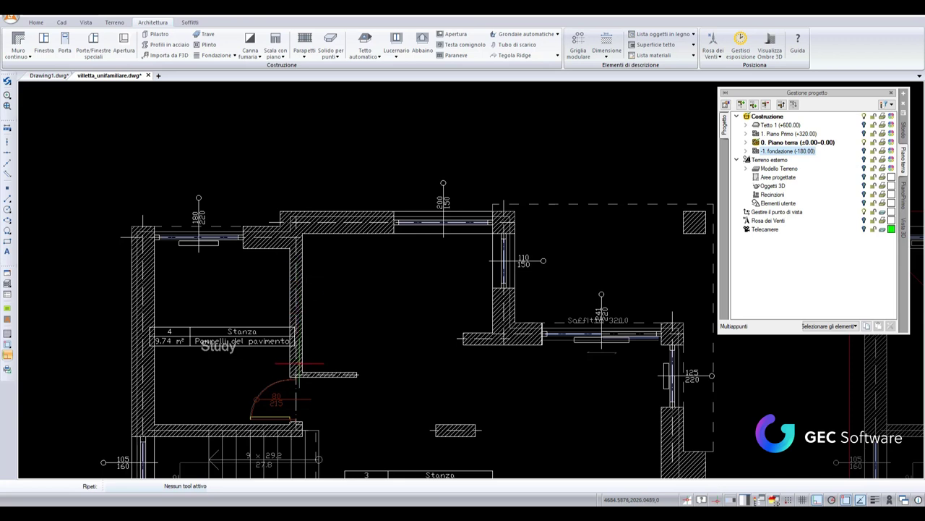
click(297, 286)
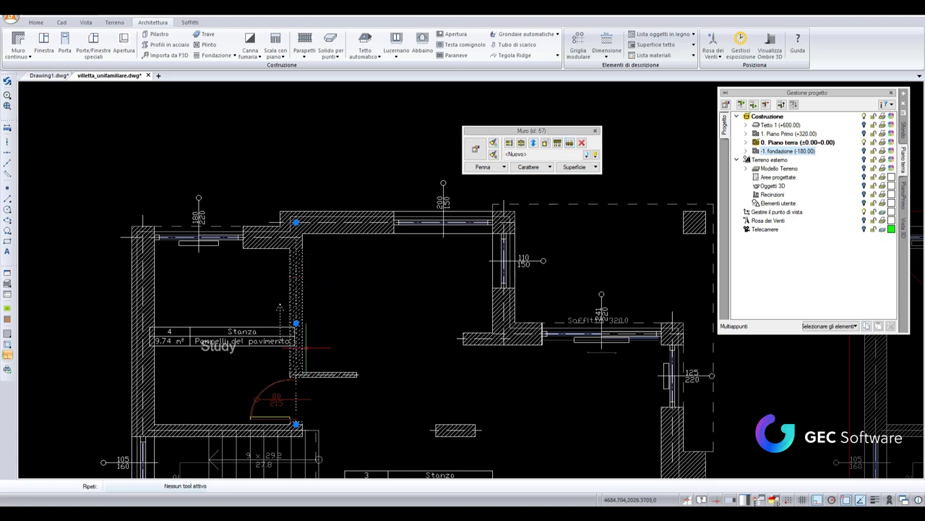
key(Escape)
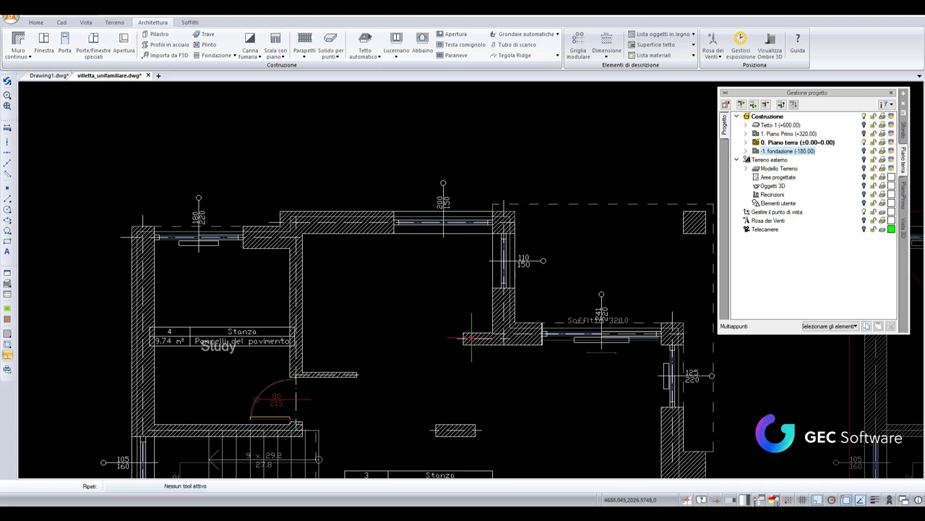
Step: Remove the short wall stub beside the central room and cancel a stray grip edit
click(474, 336)
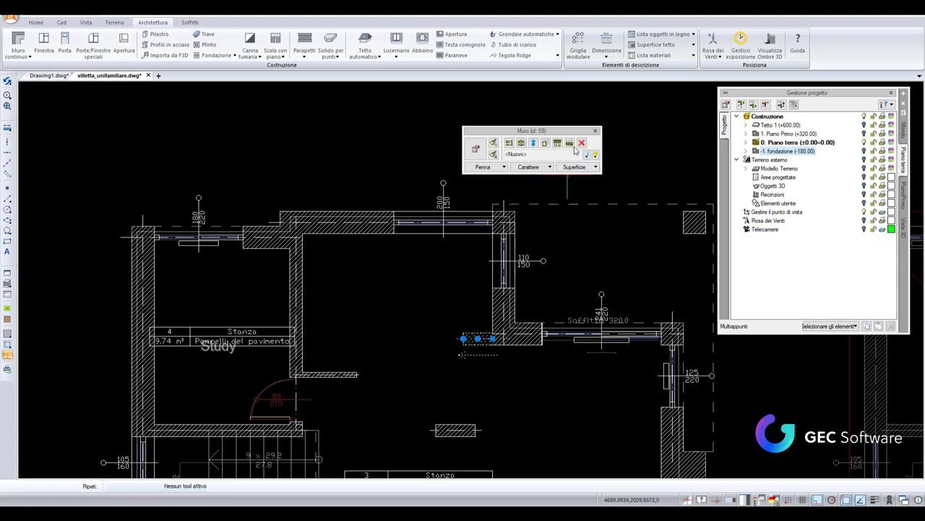
click(570, 144)
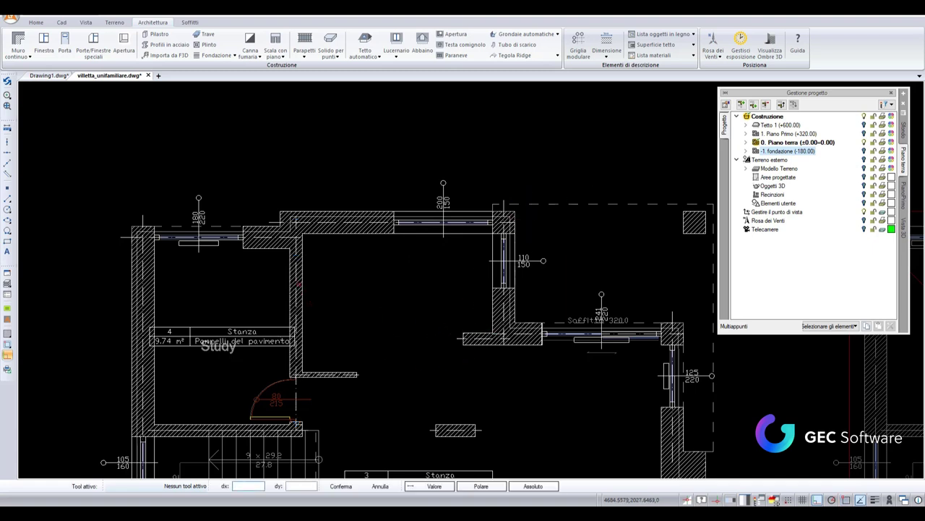
key(Escape)
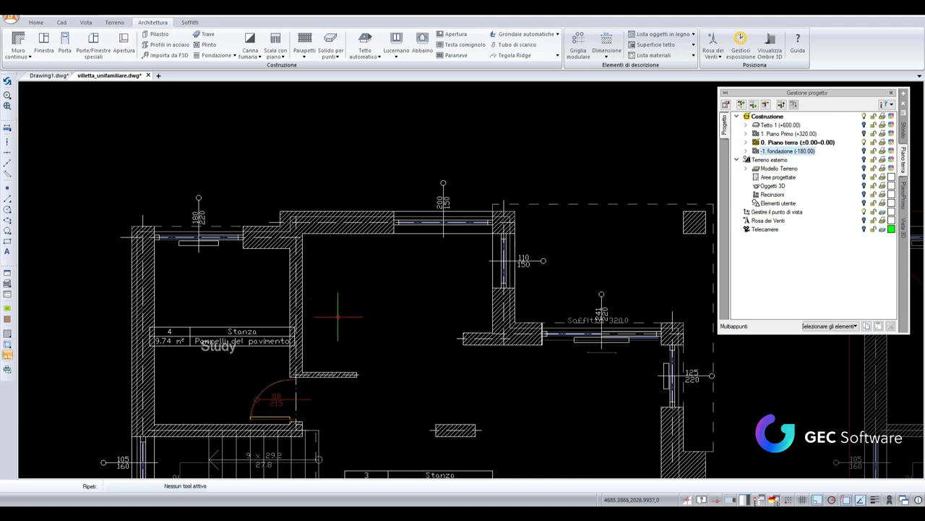
click(298, 262)
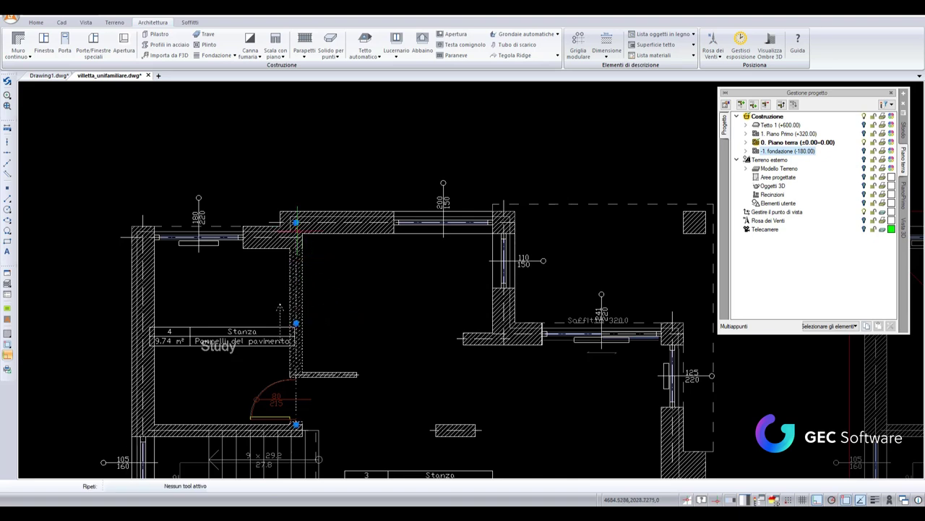
click(296, 222)
key(Escape)
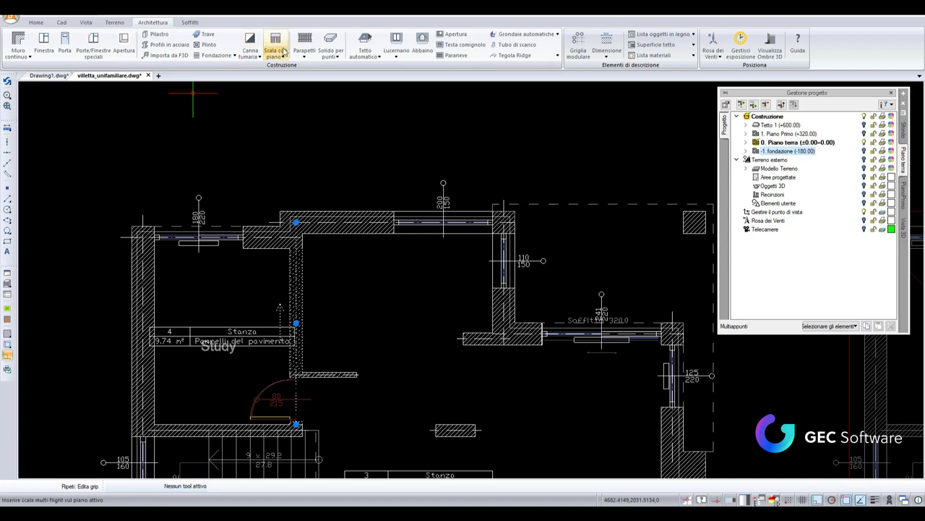
Step: Draw a short horizontal continuous wall next to the Study's right wall
click(20, 54)
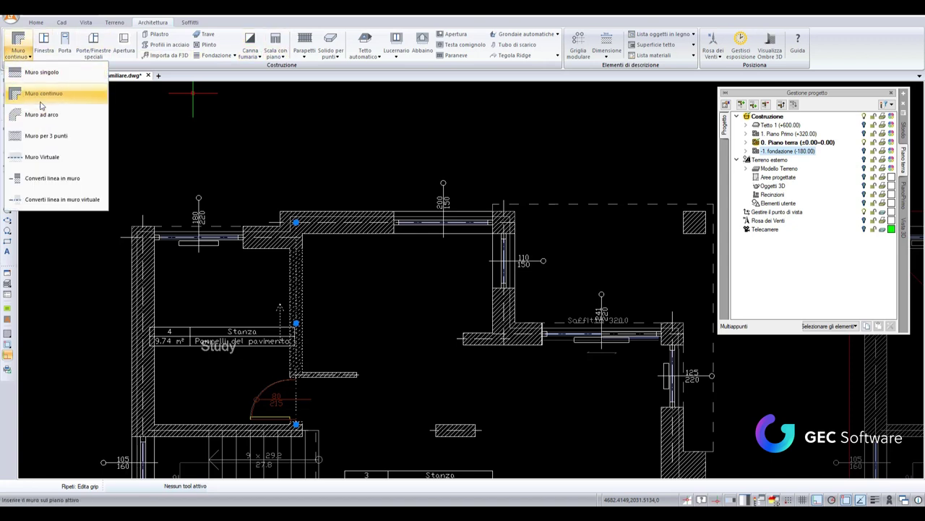
click(42, 93)
click(303, 309)
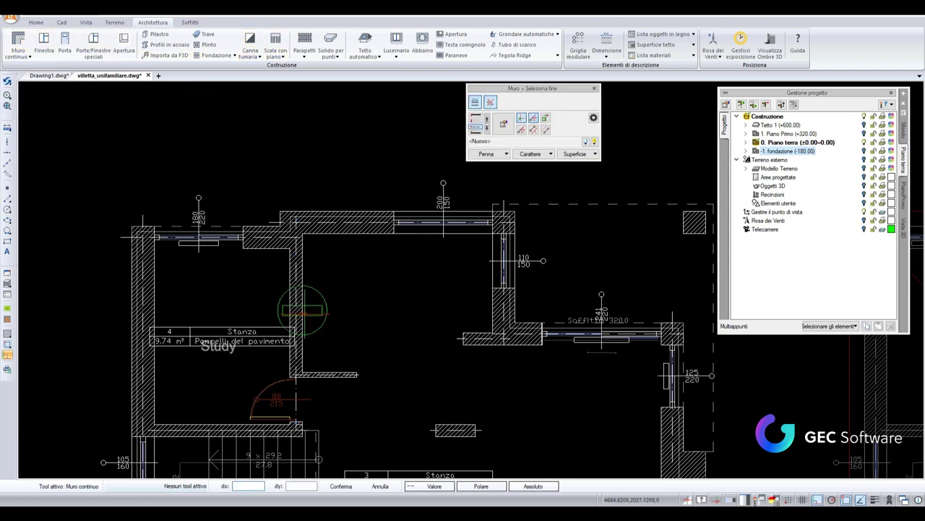
click(363, 310)
key(Escape)
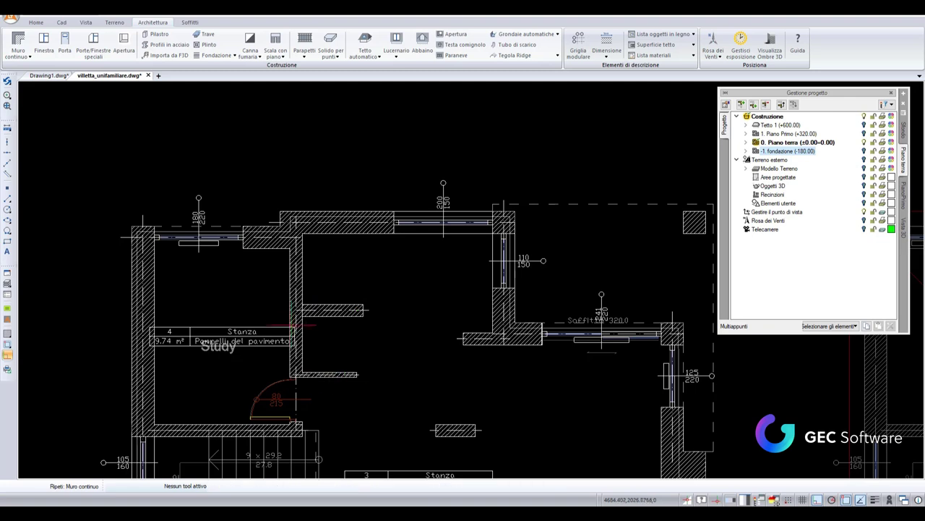
Step: Extend the horizontal wall stub to meet the Study's vertical wall
click(322, 309)
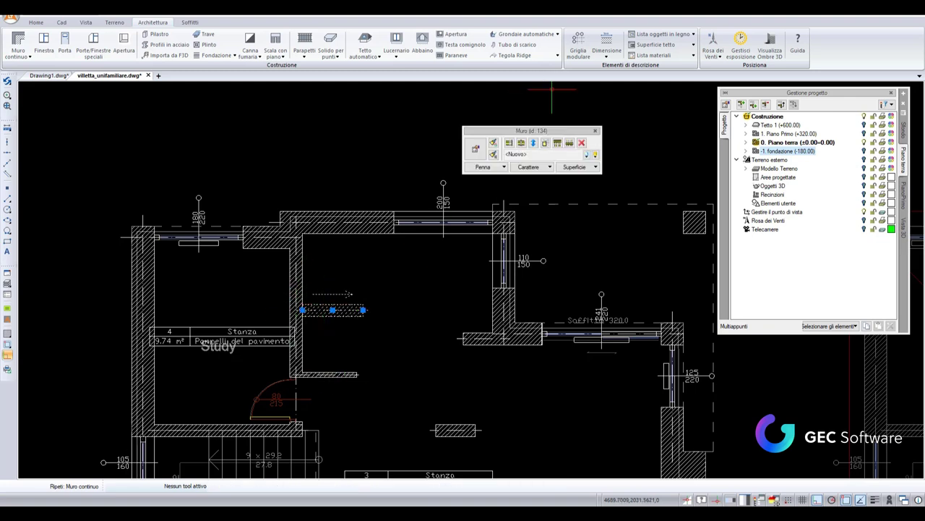
click(569, 144)
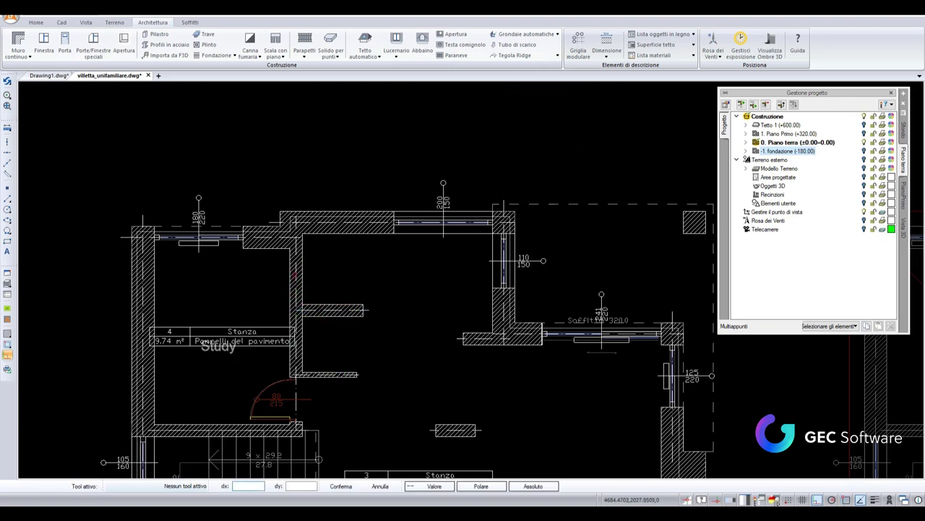
click(294, 275)
key(Return)
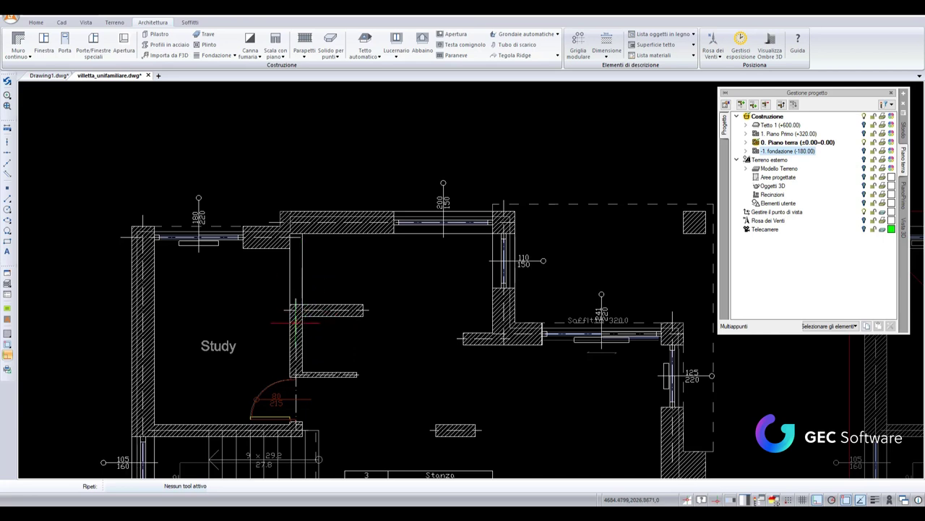
Step: Delete the horizontal wall stub, then try wall tools on the vertical and top walls and cancel
click(334, 310)
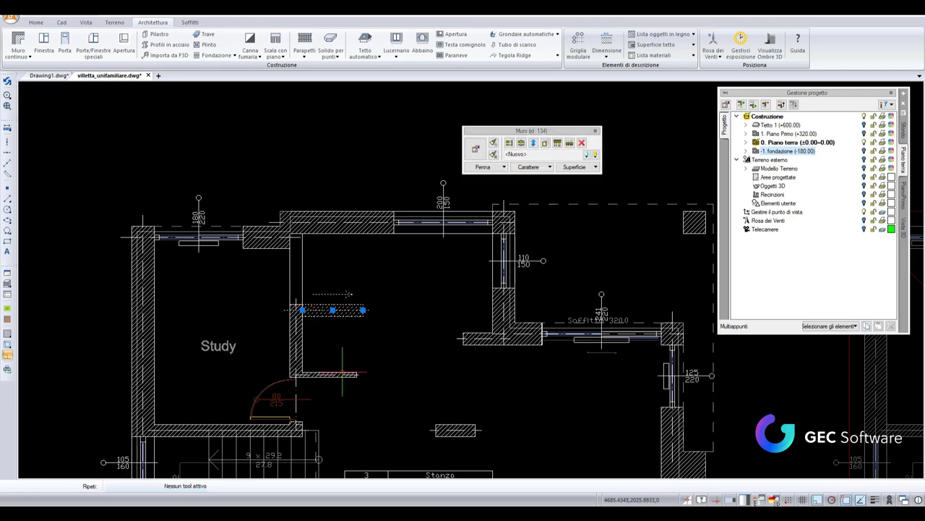
key(Delete)
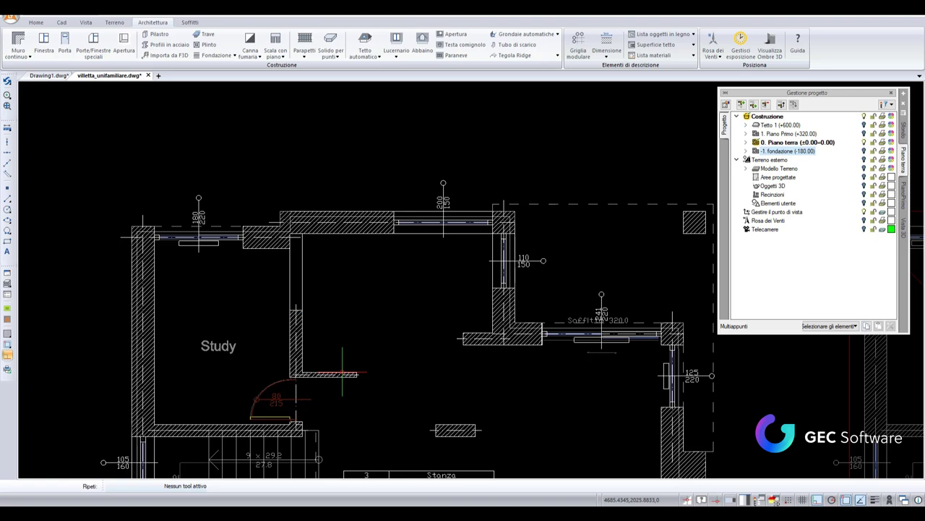
click(295, 321)
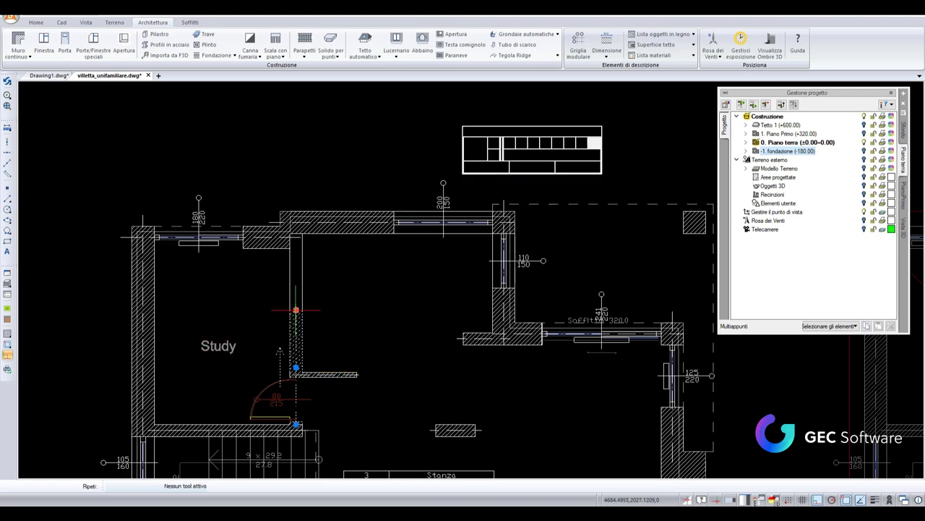
click(558, 144)
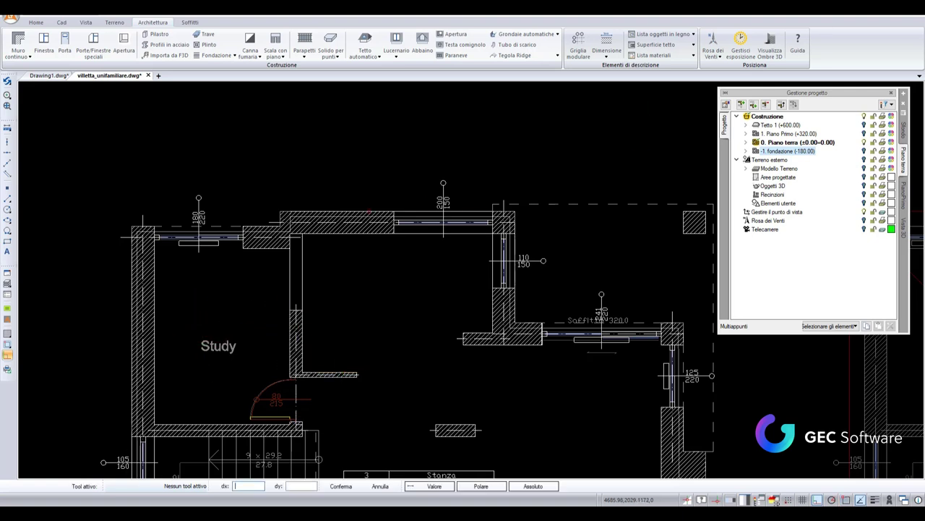
click(310, 224)
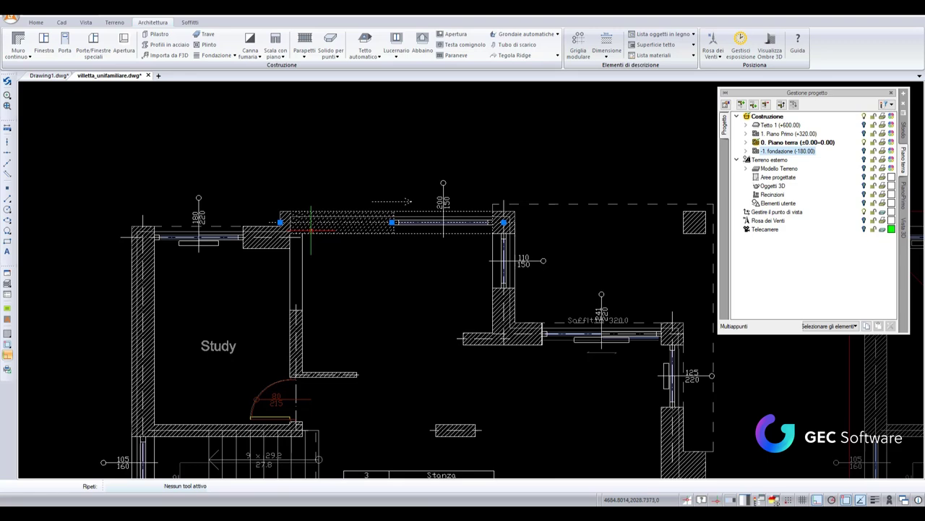
click(561, 141)
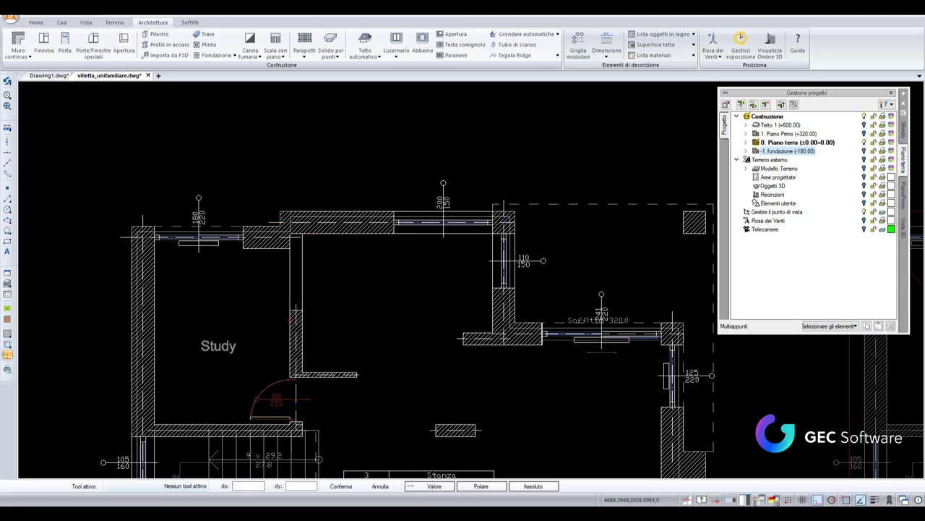
key(Escape)
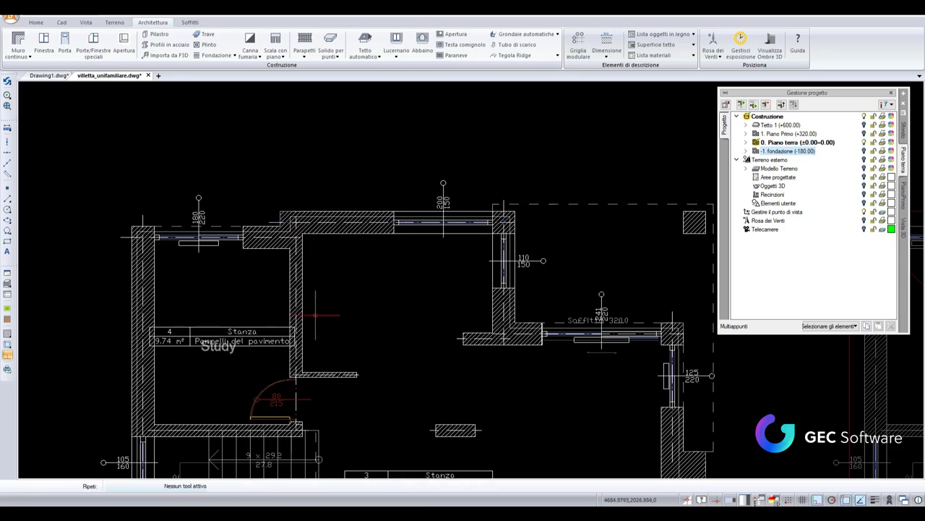
Step: Draw a Linea from the Cad tab across the Study's right wall, then select that wall
scroll(311, 282, up, 3)
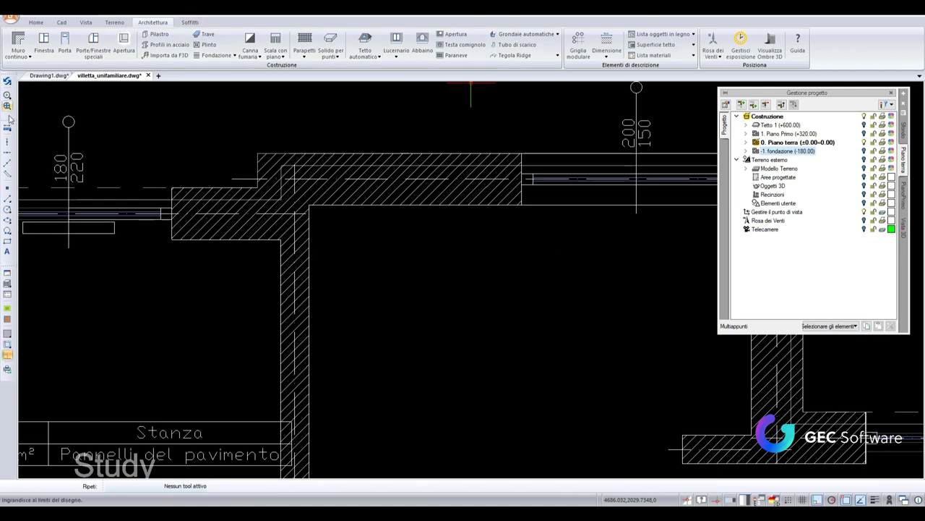
click(61, 22)
click(34, 45)
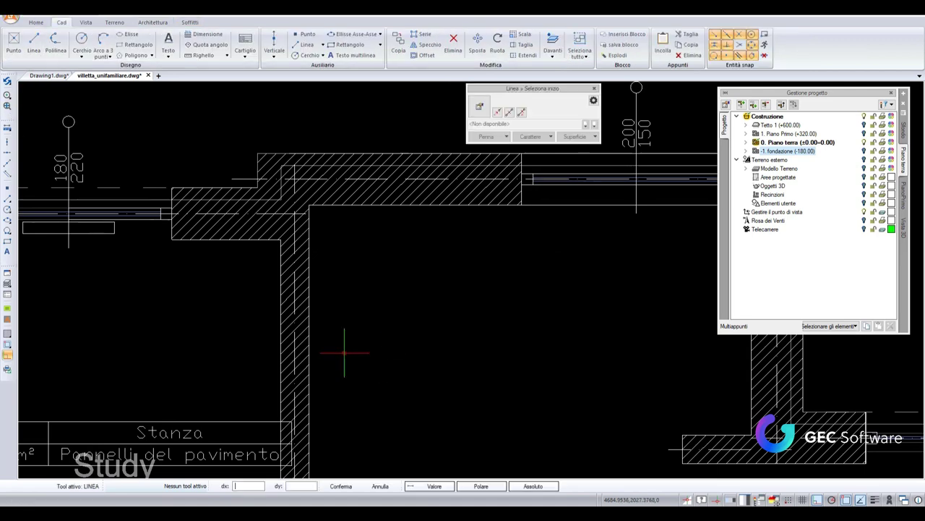
key(Escape)
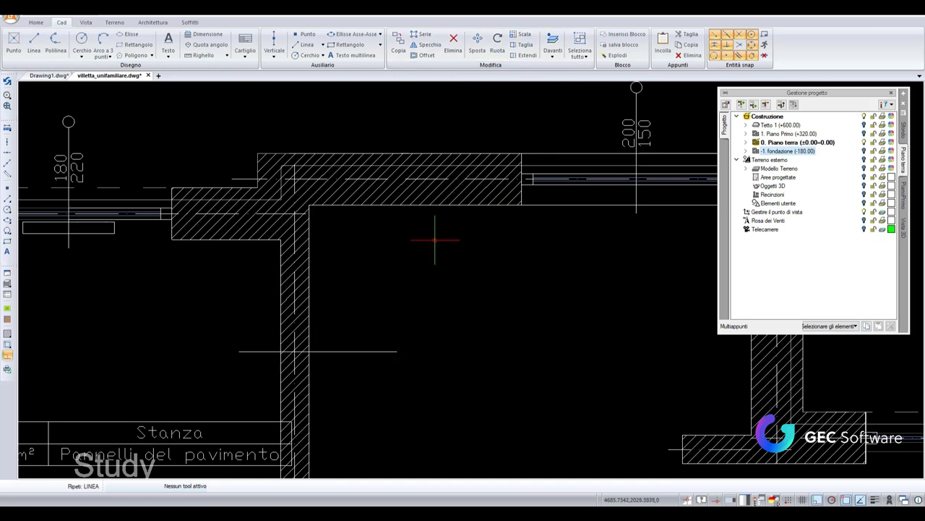
click(280, 272)
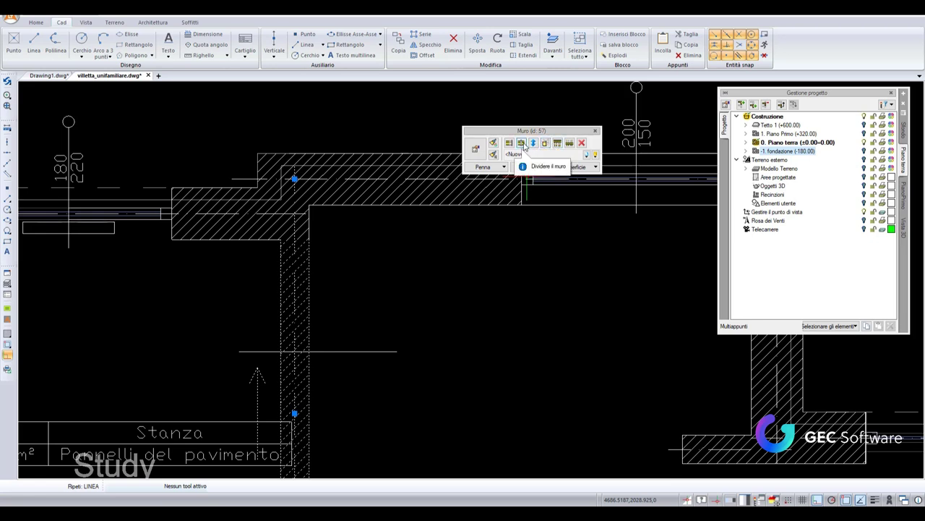
Step: Split the Study's right wall at the crossing line with Dividere il muro
click(522, 144)
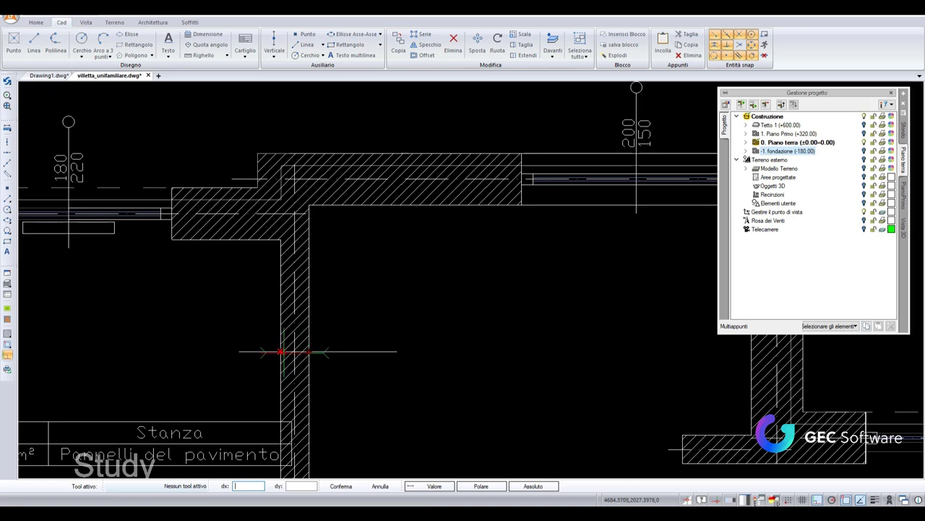
click(281, 352)
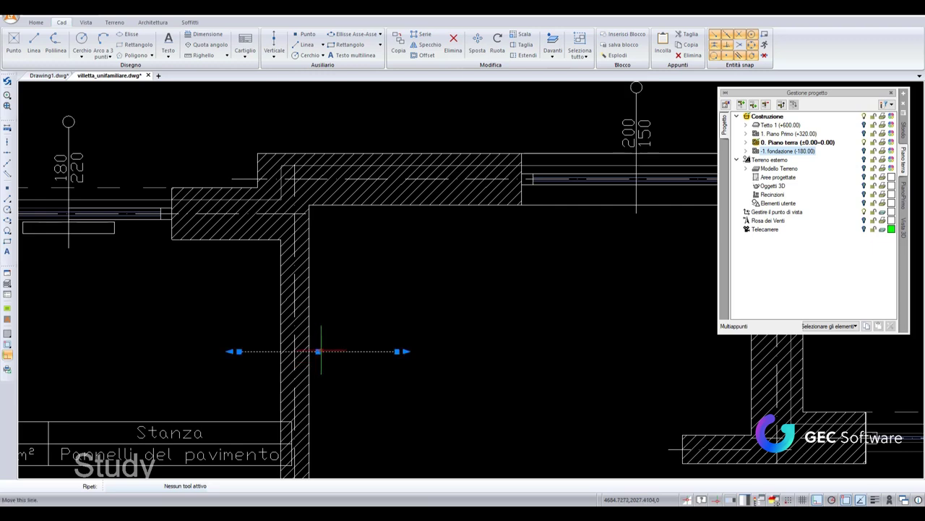
click(301, 283)
scroll(301, 362, down, 2)
Step: Delete the upper piece of the split Study wall
click(302, 370)
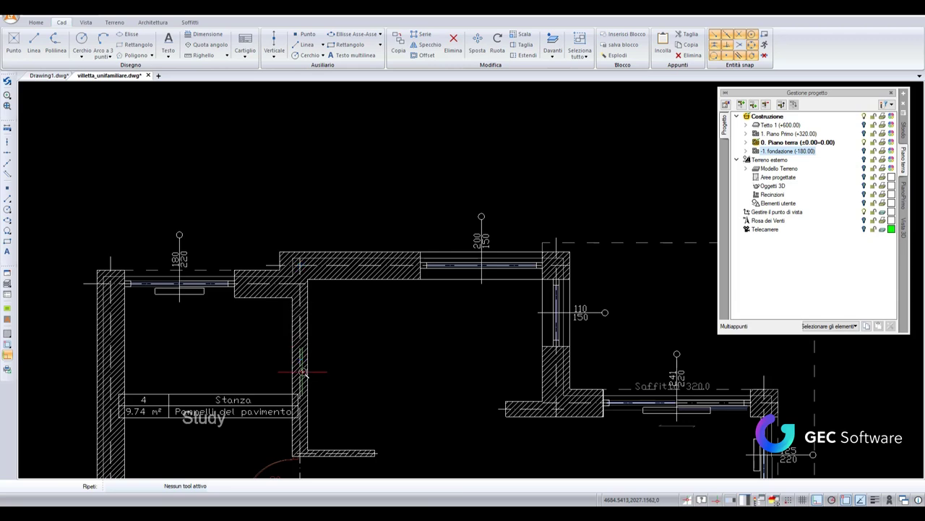
scroll(304, 375, up, 2)
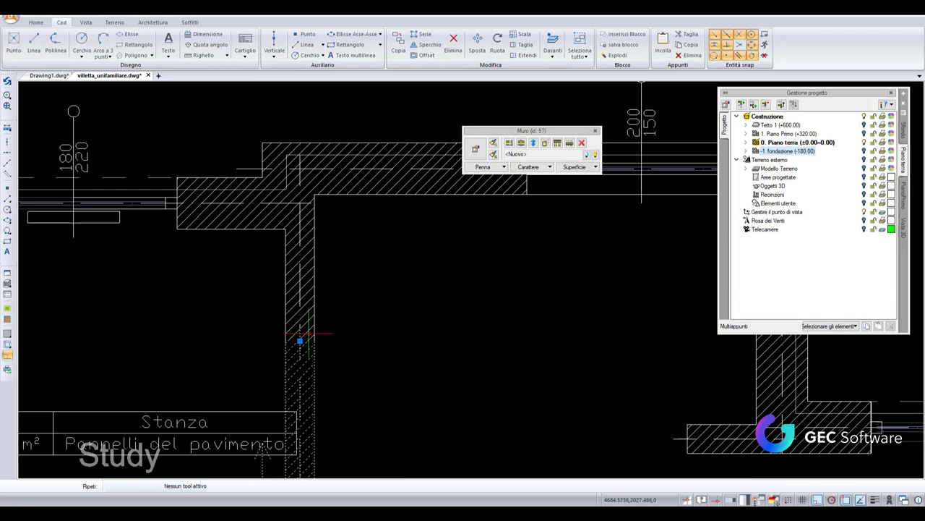
scroll(302, 362, down, 2)
click(319, 312)
click(310, 312)
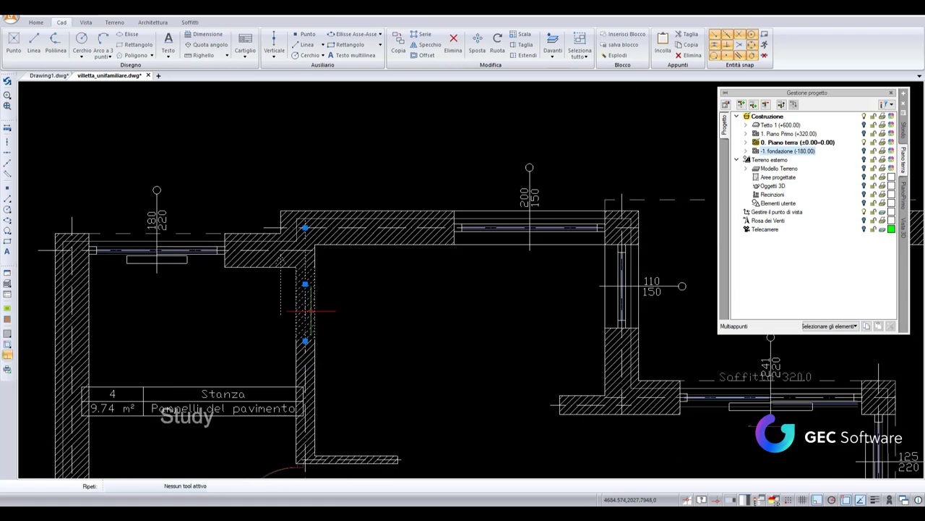
key(Delete)
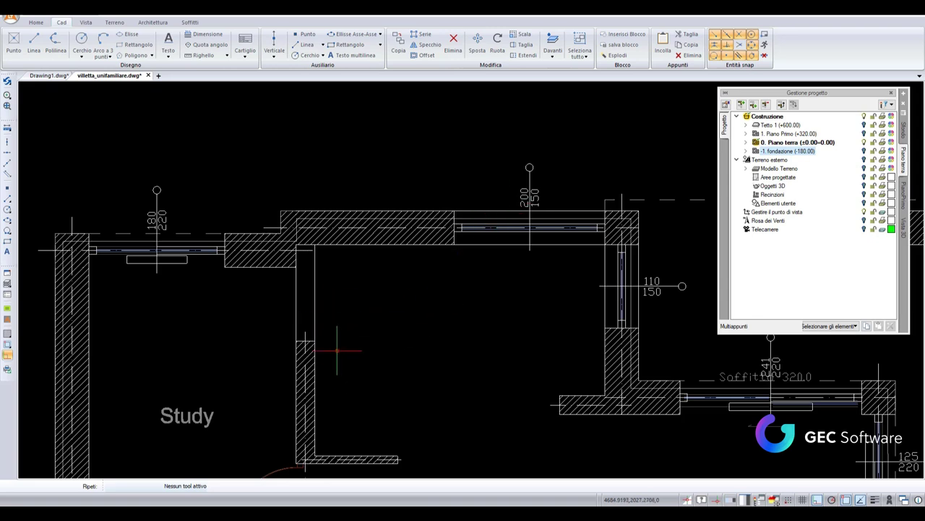
Step: Select the remaining lower piece of the Study's right wall (Muro id 57)
middle_drag(405, 327, 400, 302)
click(302, 340)
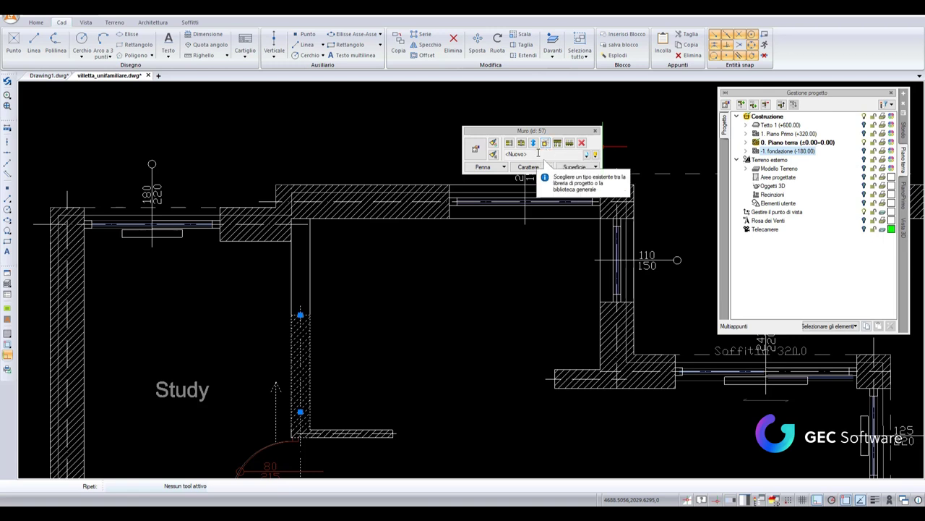
click(546, 147)
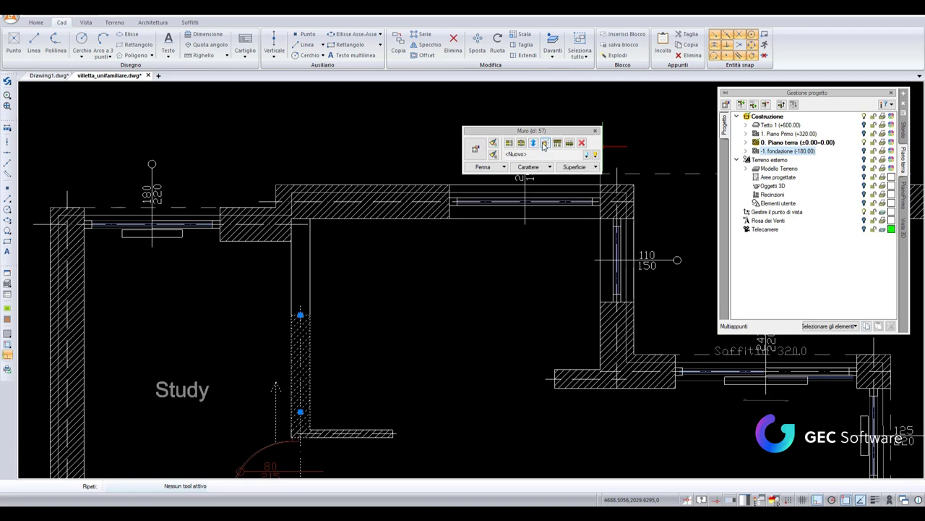